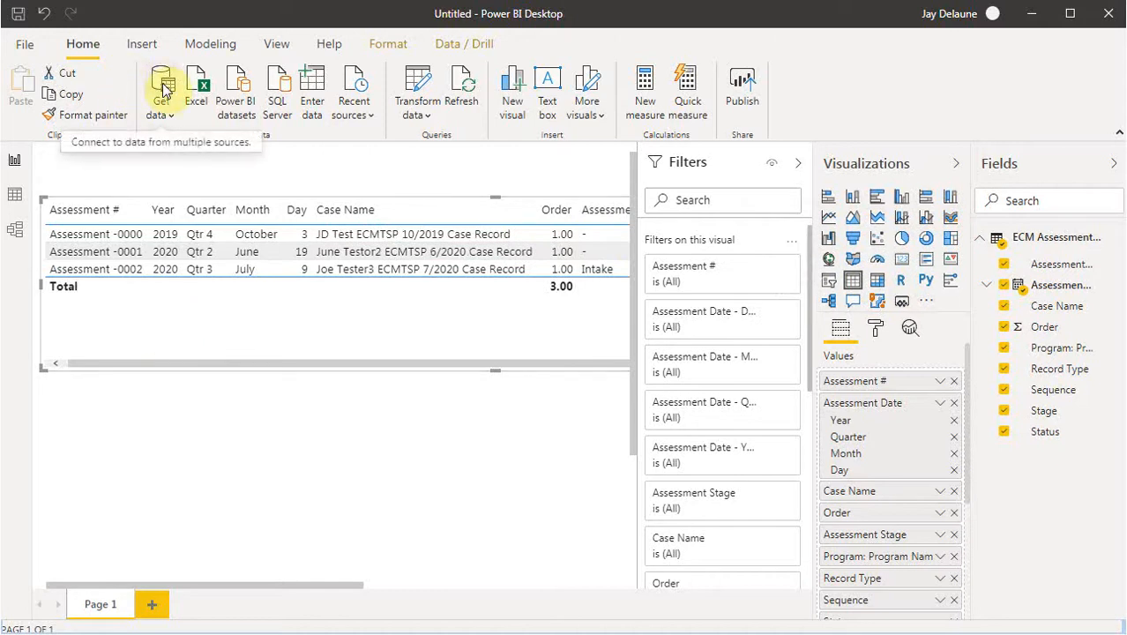
Connect to the Salesforce Objects data source using the Production URL.
left_click(163, 89)
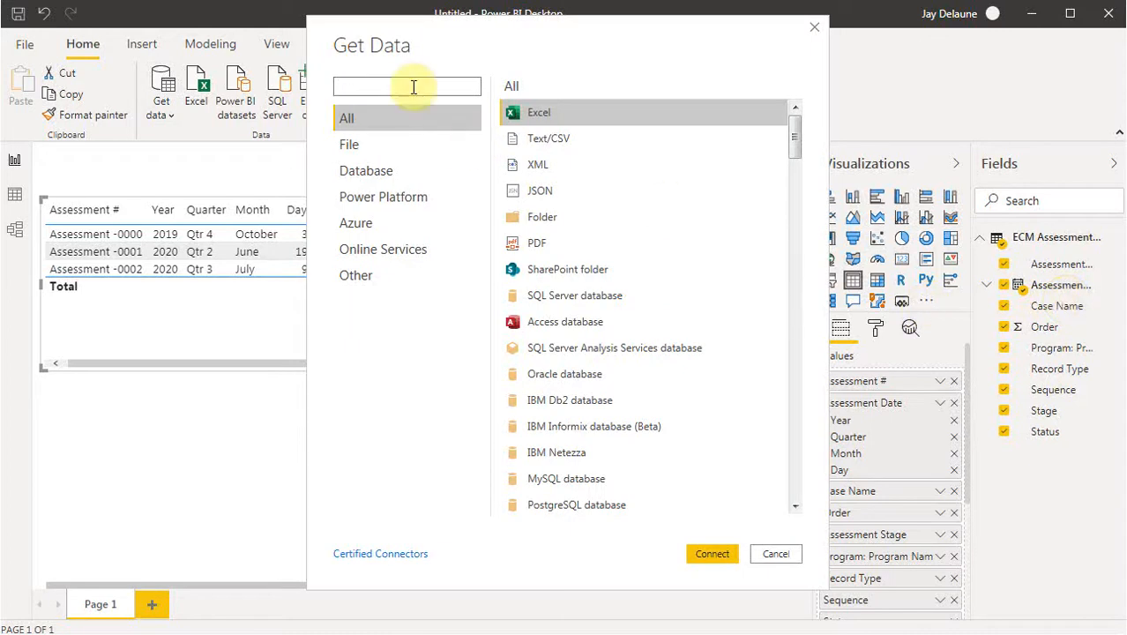
type("sale")
left_click(545, 112)
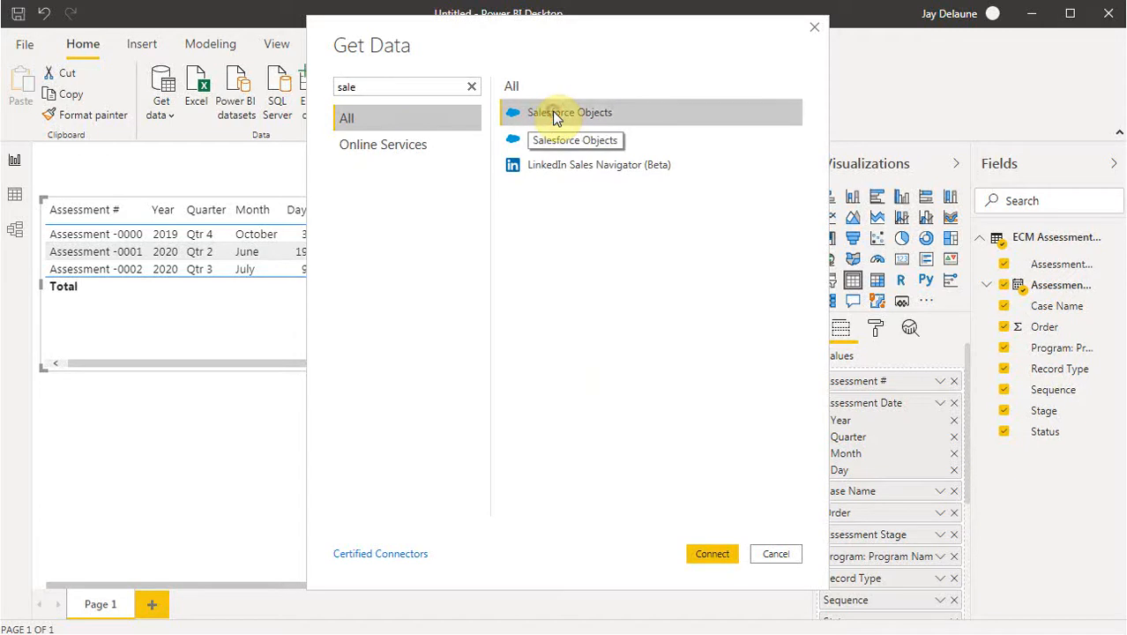
left_click(712, 554)
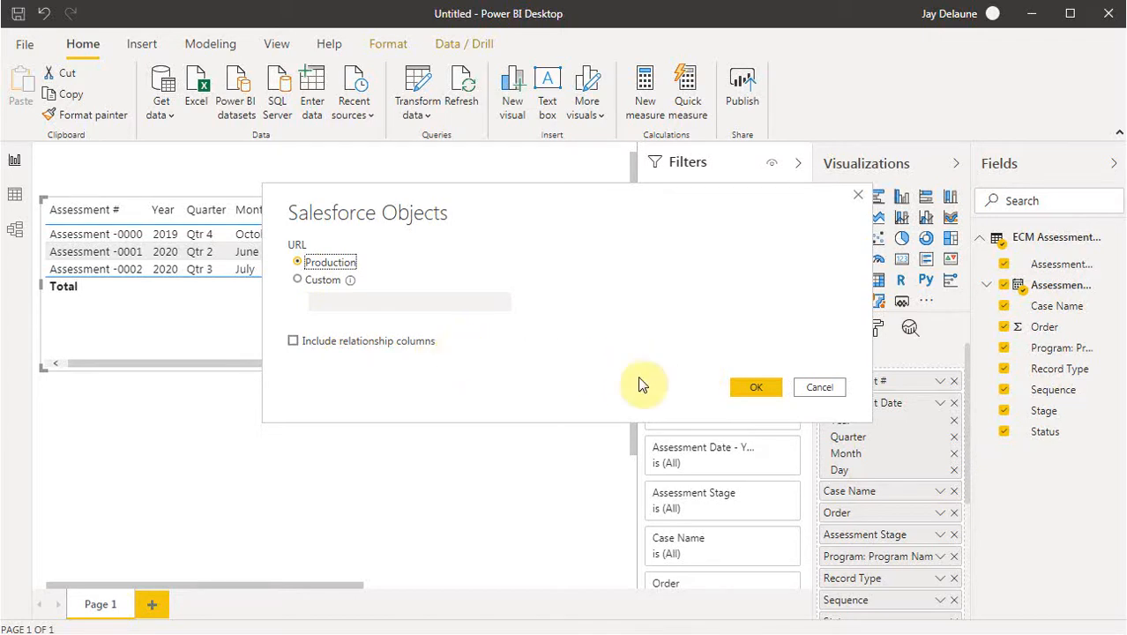
left_click(739, 384)
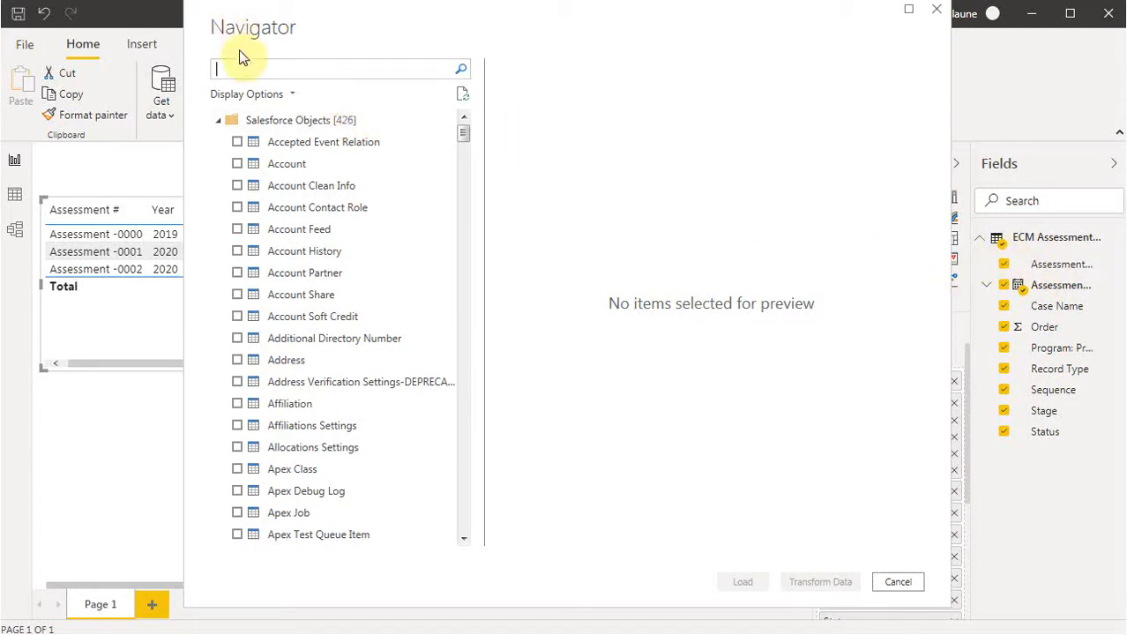
Find the Assessment and Case Record objects in the Salesforce list and select both for import.
type("assess")
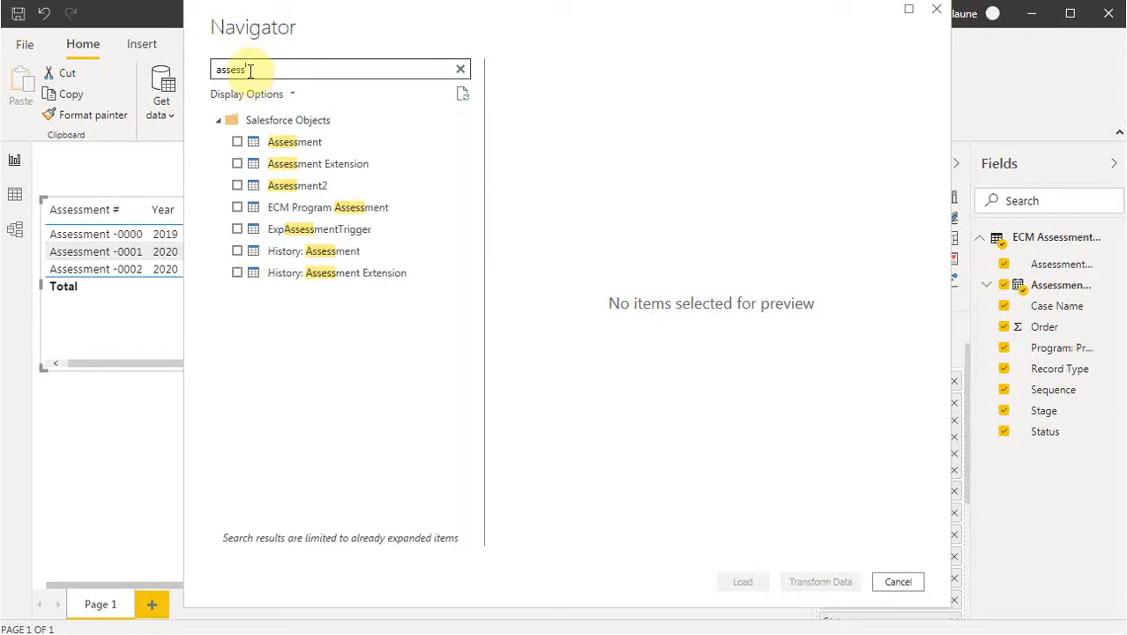
left_click(237, 142)
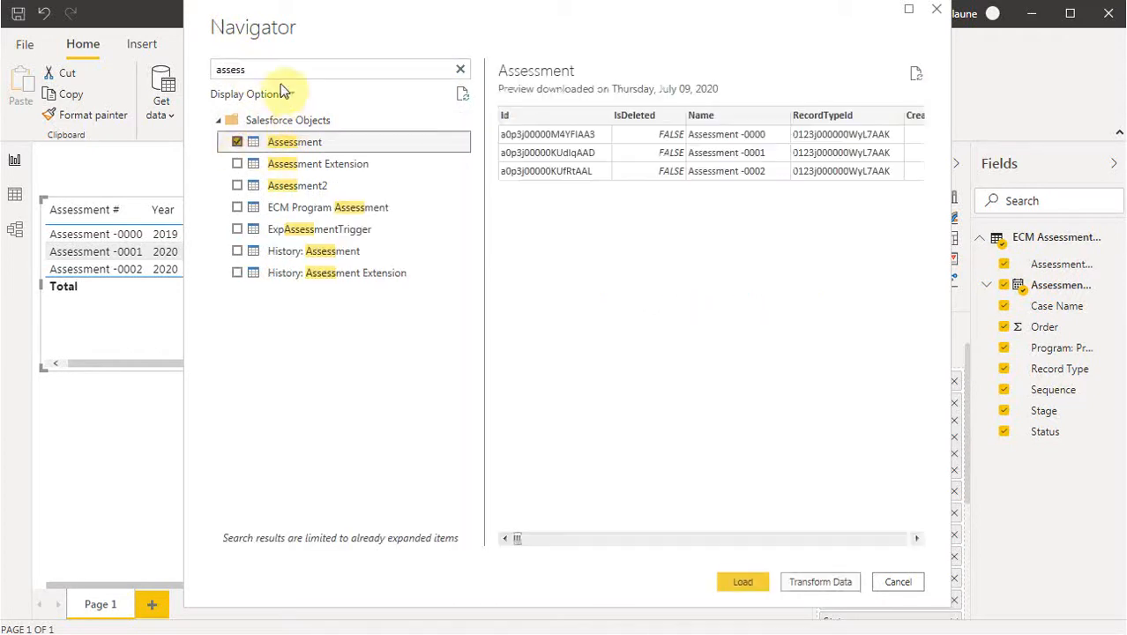
left_click_drag(280, 71, 194, 86)
type("ca")
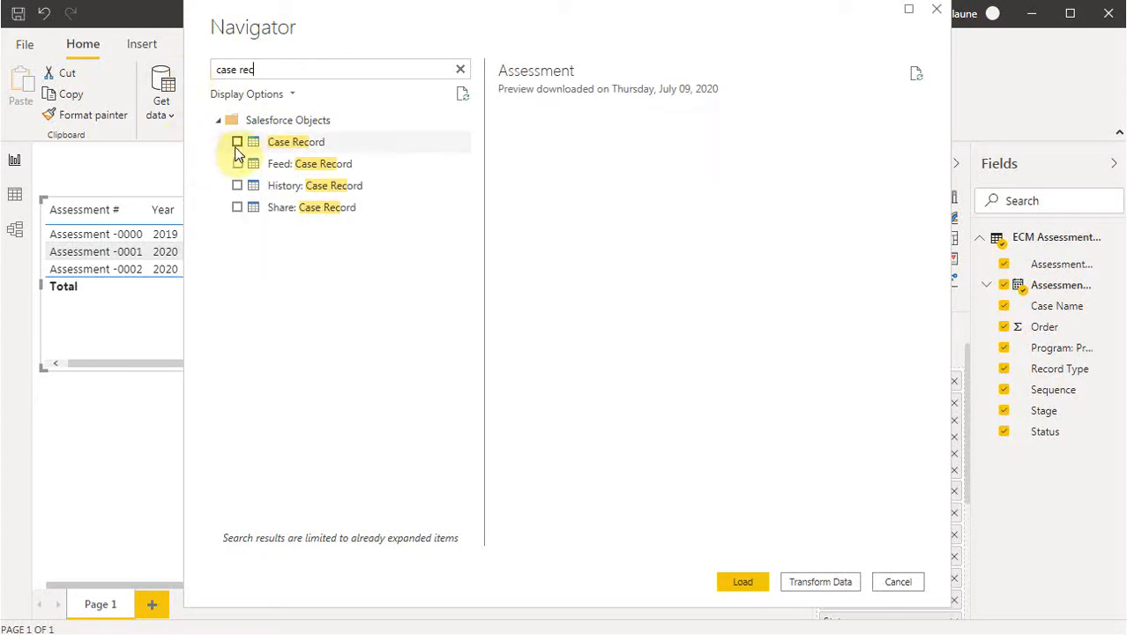
left_click(237, 142)
Search the Salesforce objects for "program" and add the Program object to the import selection.
left_click(251, 70)
left_click_drag(251, 70, 191, 80)
type("program")
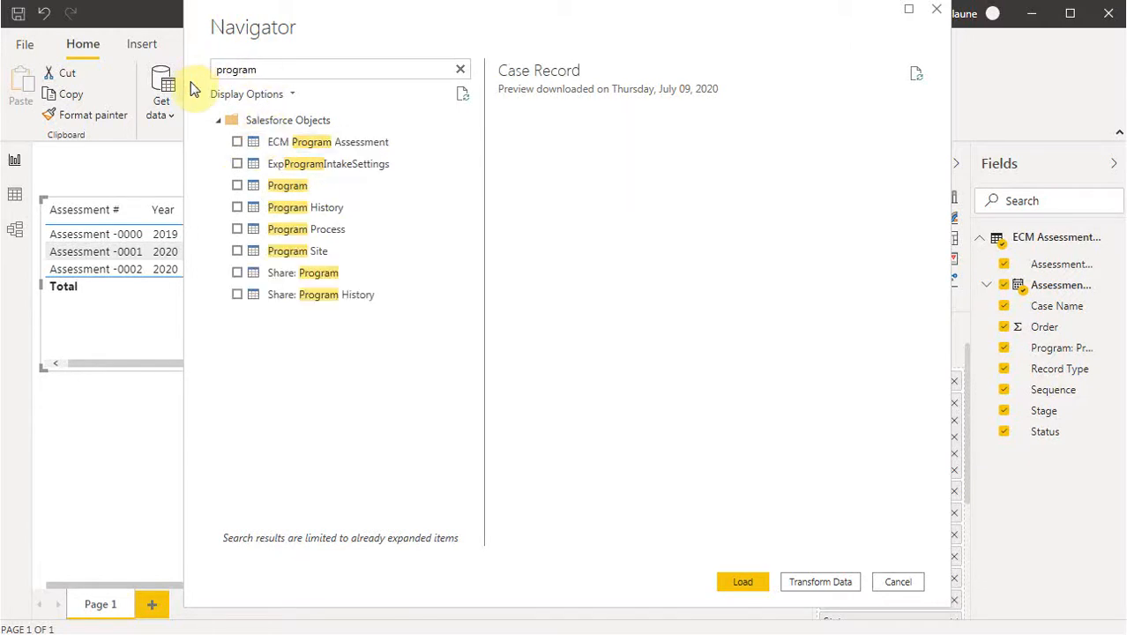
left_click(238, 186)
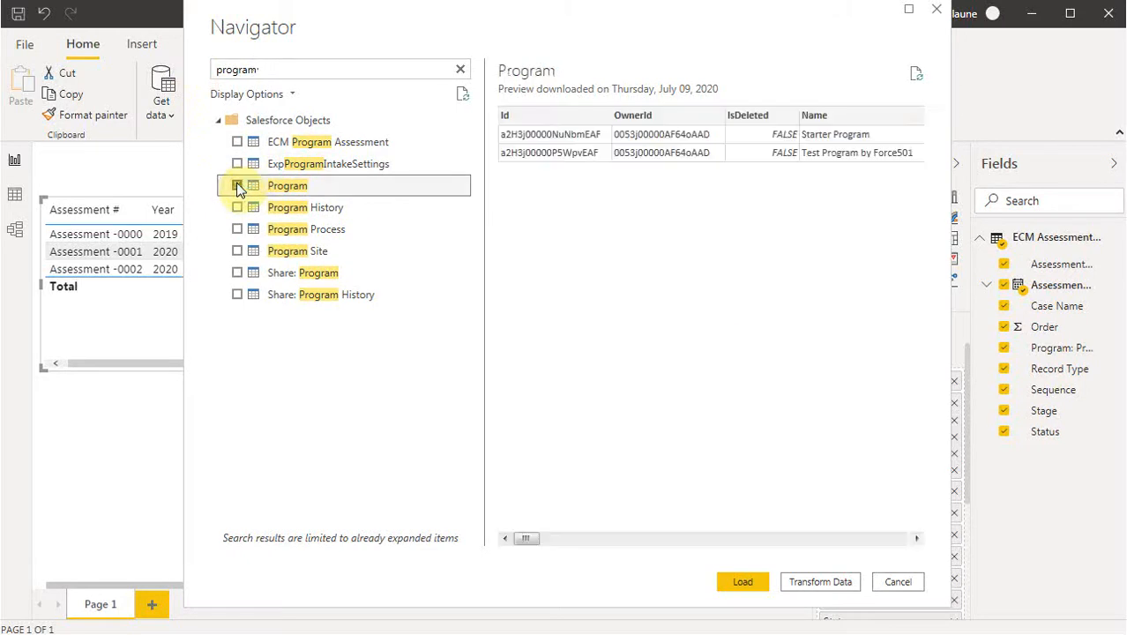
left_click(237, 185)
mouse_move(526, 538)
left_mouse_down()
mouse_move(805, 541)
mouse_move(510, 547)
left_mouse_up()
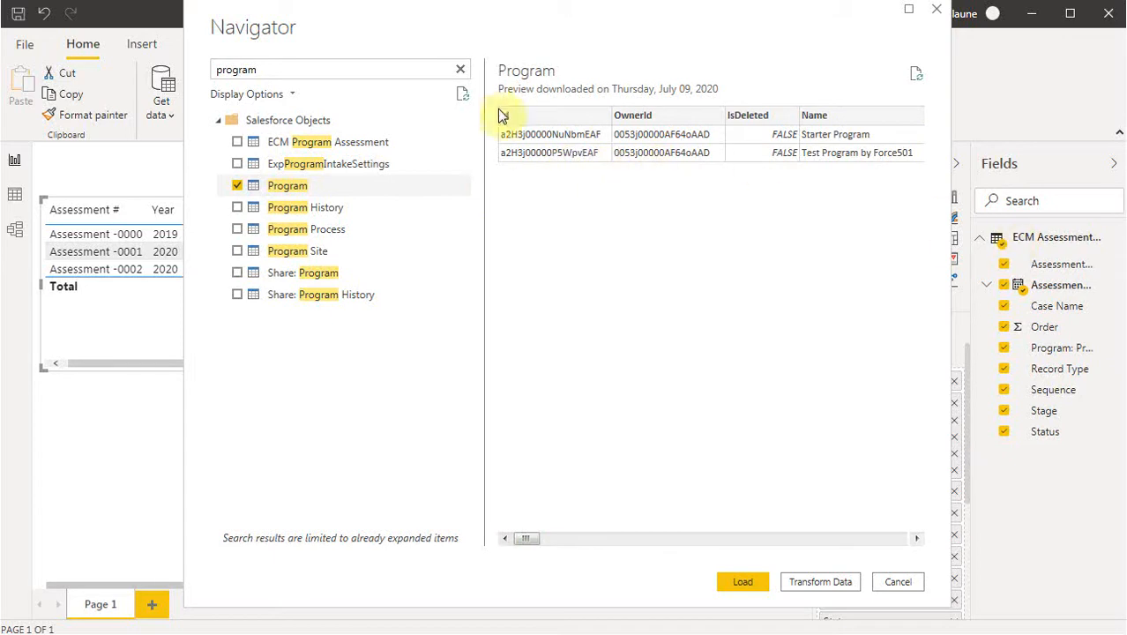
Clear the object search, show only the selected items, and load the Assessment, Case Record and Program tables.
left_click(461, 70)
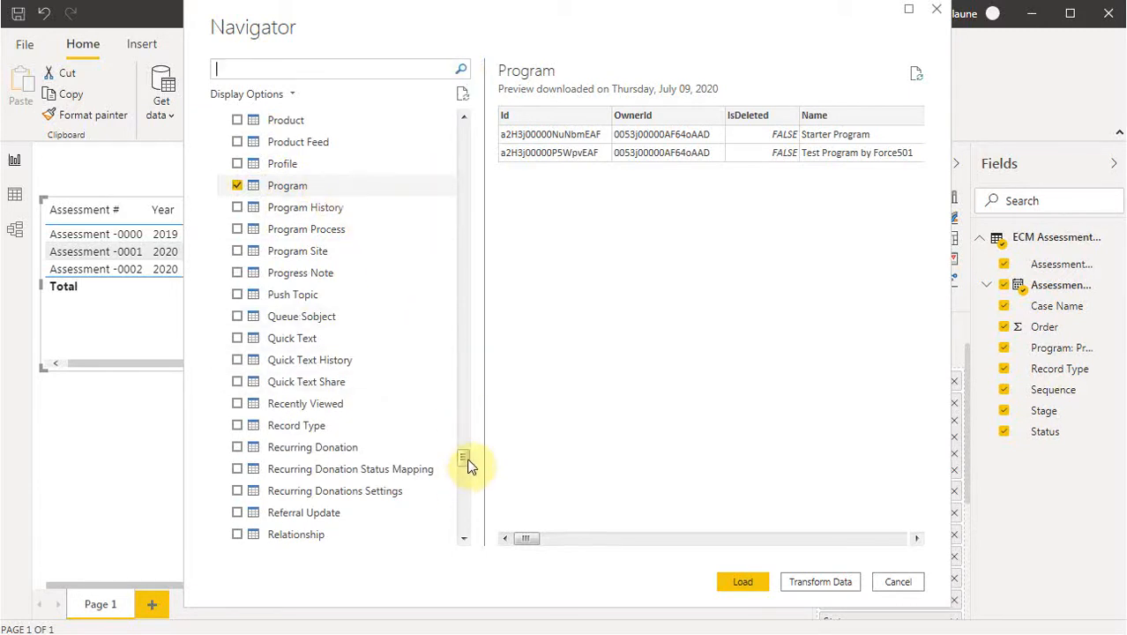
left_click_drag(467, 464, 475, 187)
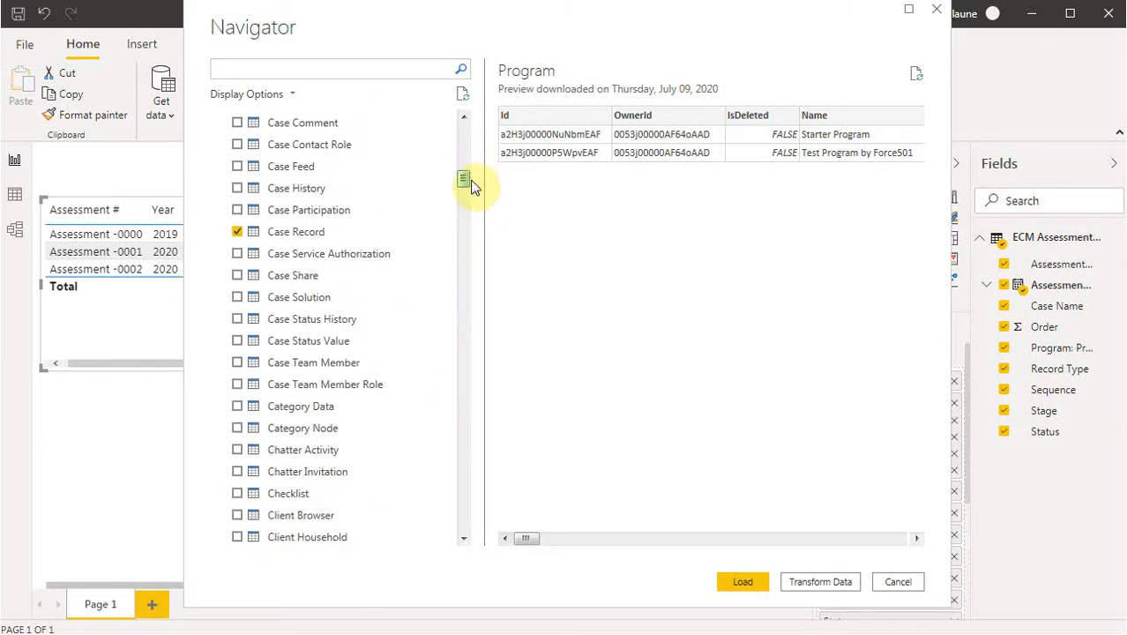
left_click_drag(472, 185, 471, 185)
left_click(293, 94)
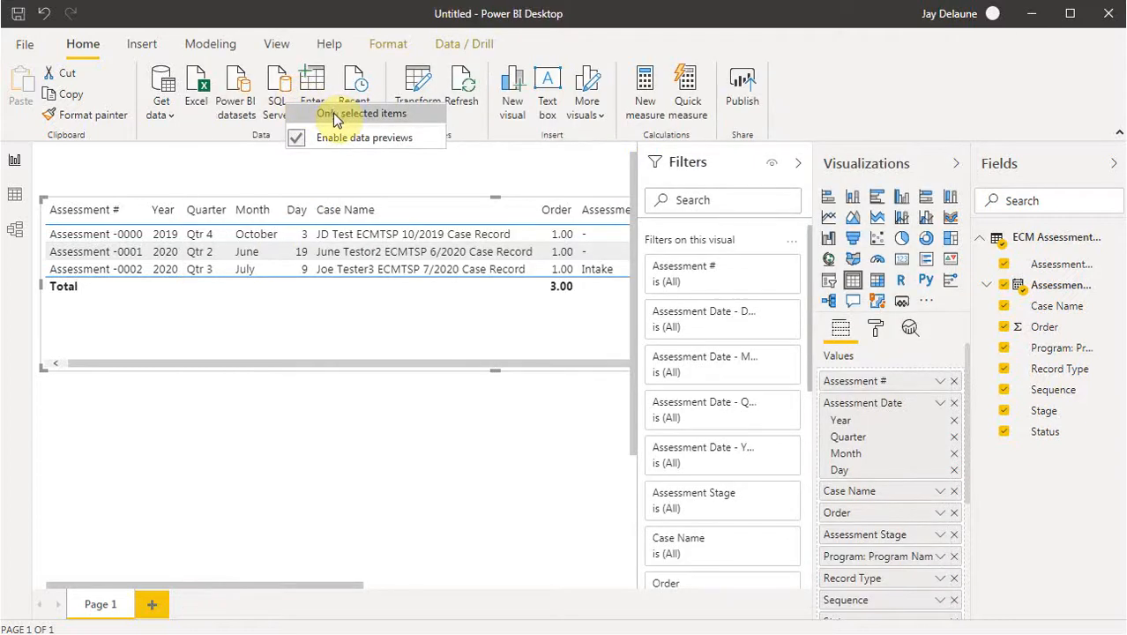
left_click(336, 121)
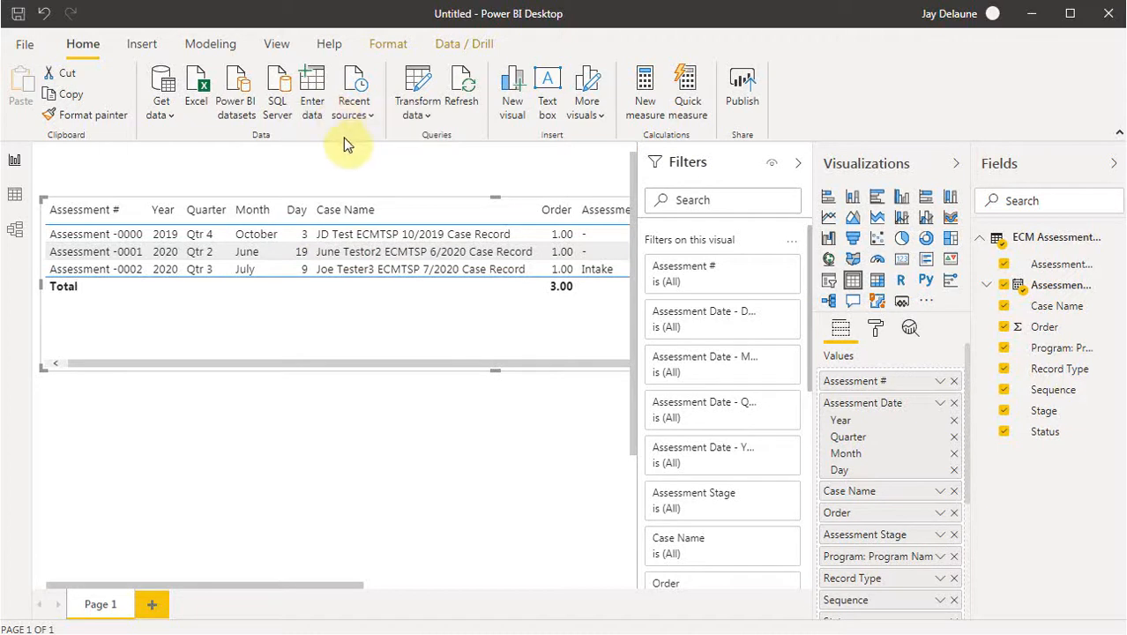
key("alt+Tab")
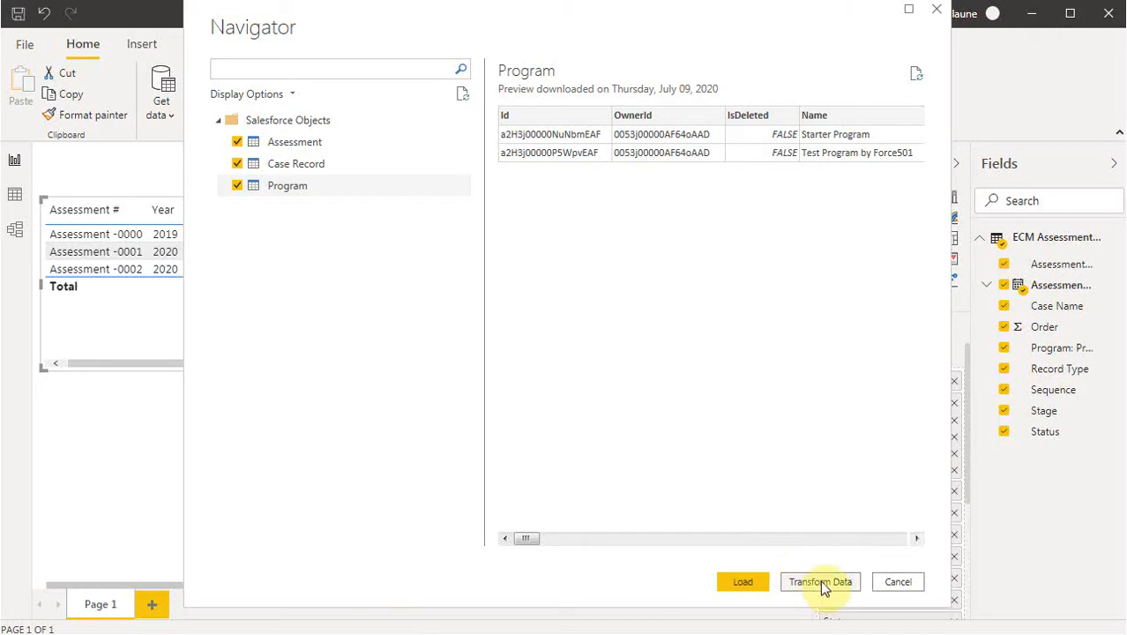
left_click(743, 582)
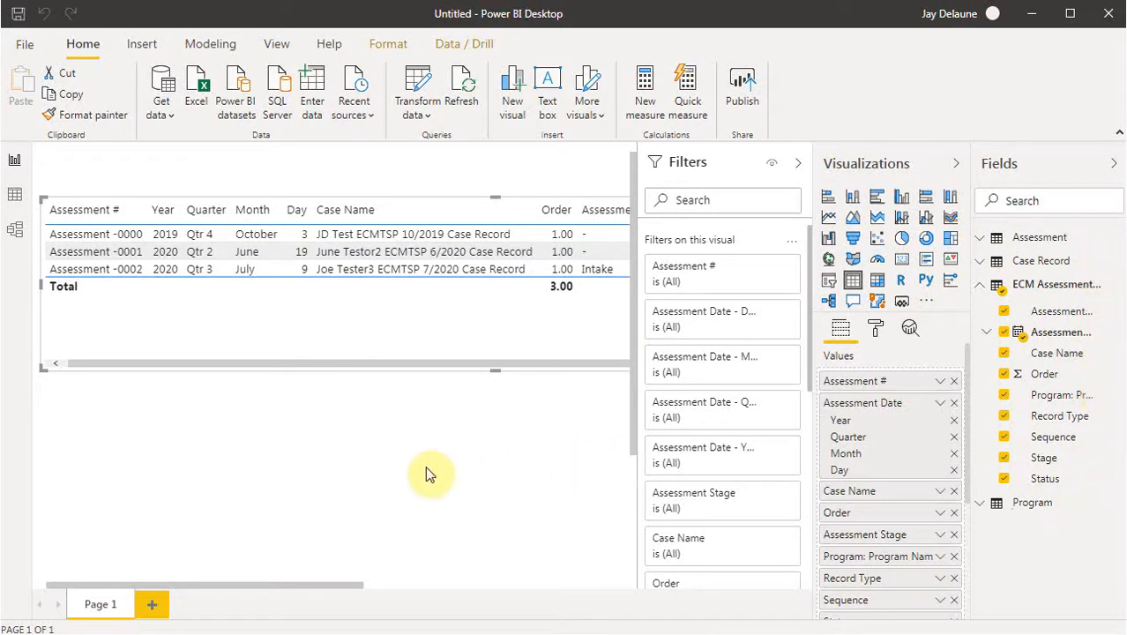
Add a new empty table visual below the existing assessment table on Page 1.
left_click(382, 455)
left_click(381, 458)
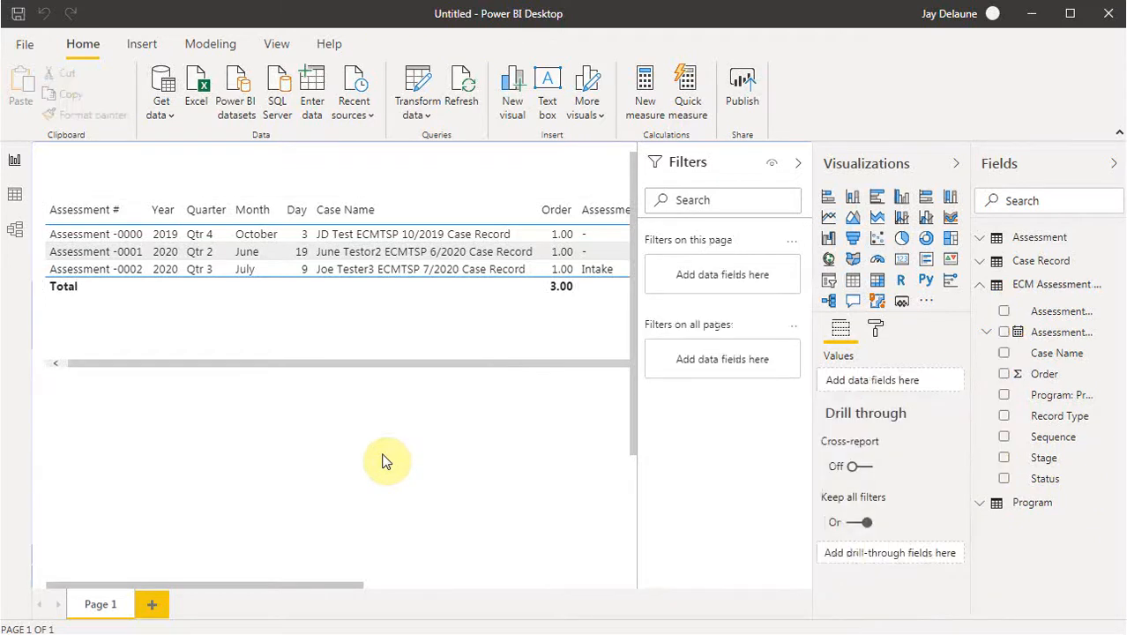
left_click(851, 281)
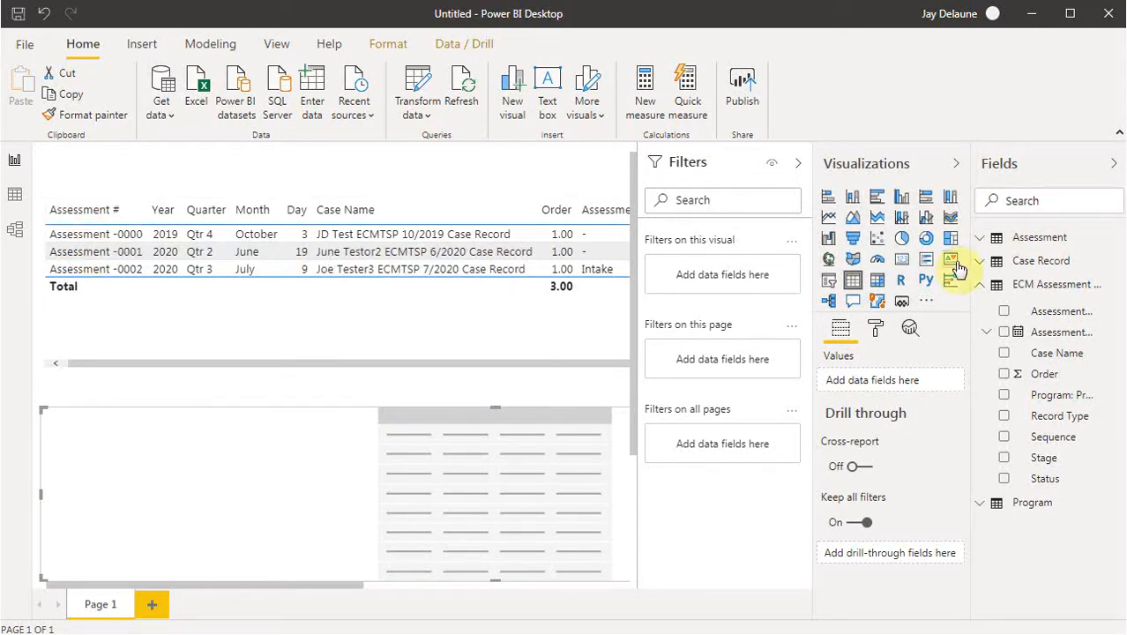
Search the fields for "name" and add the Assessment table's Name field to the new table visual.
left_click(1016, 201)
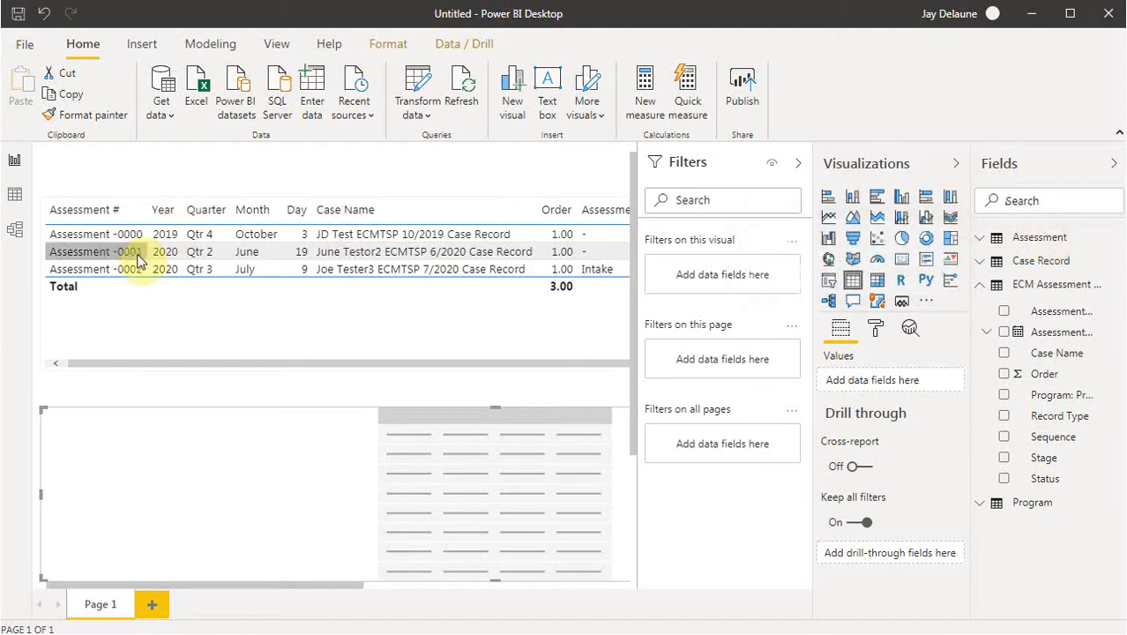
left_click(1007, 203)
type("name")
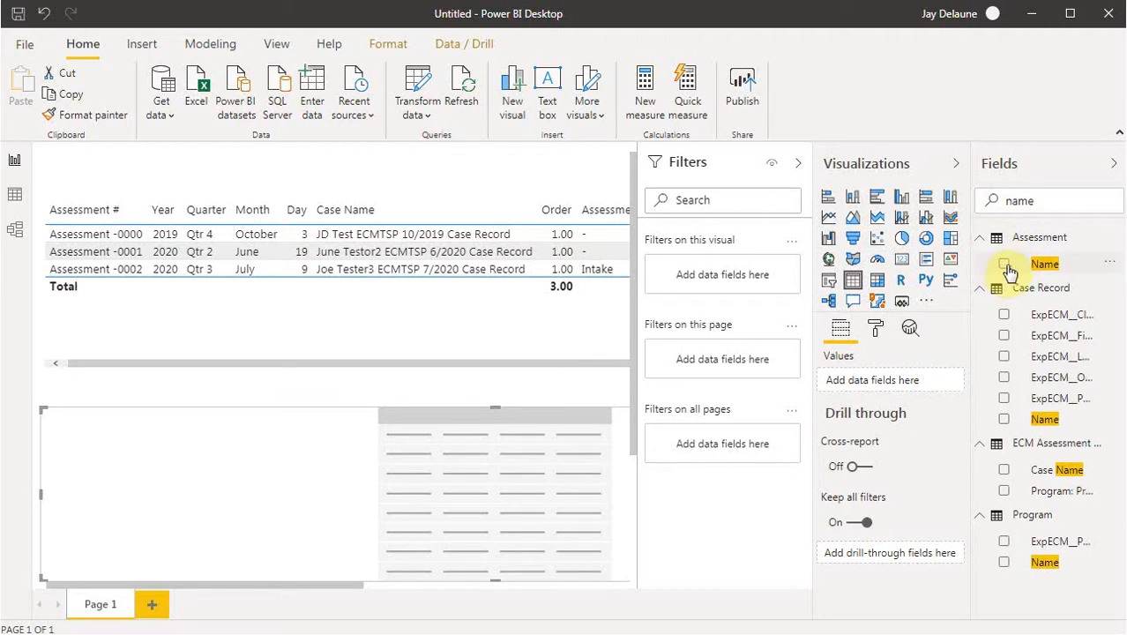
left_click(1004, 267)
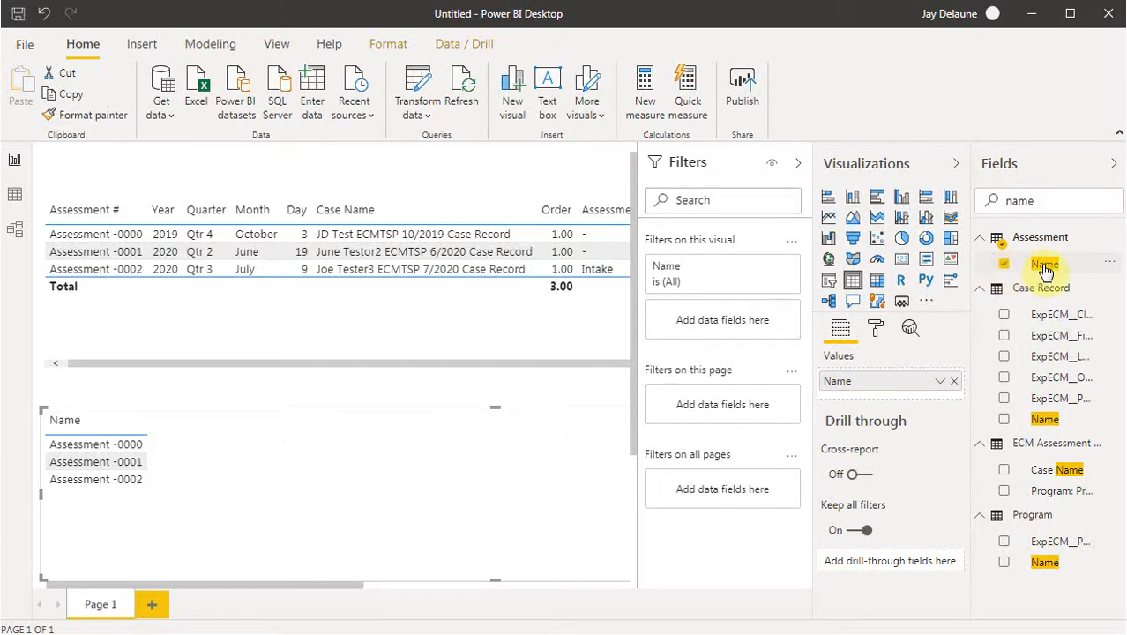
left_click(84, 430)
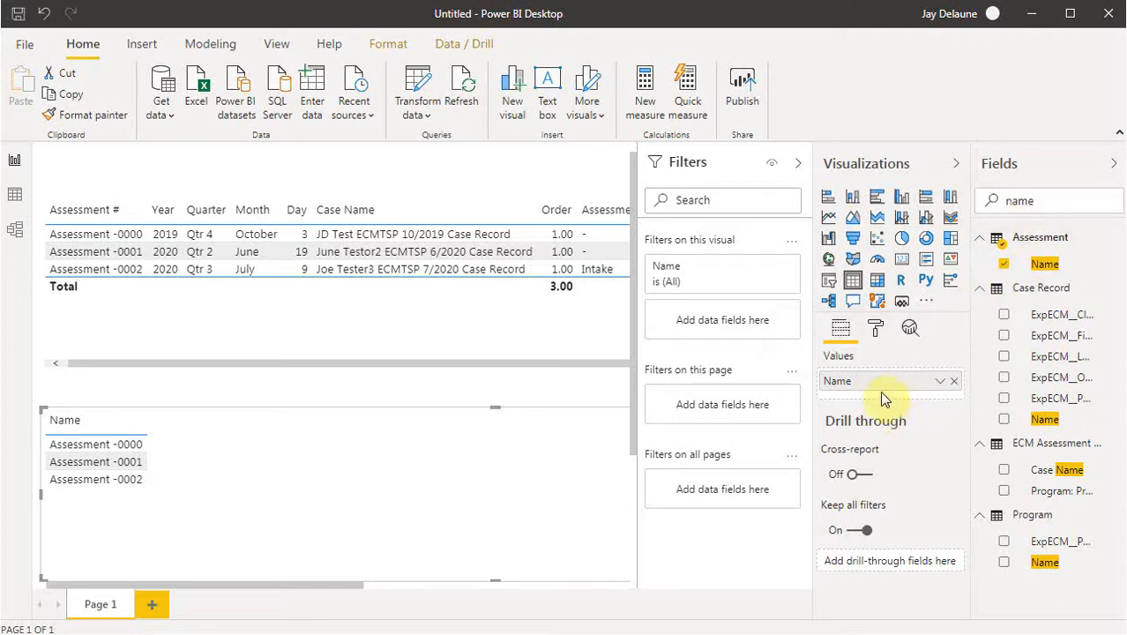
Search the fields for "date" and add the ExpECM assessment date hierarchy from the Assessment table to the new table visual.
left_click(1045, 201)
double_click(1044, 201)
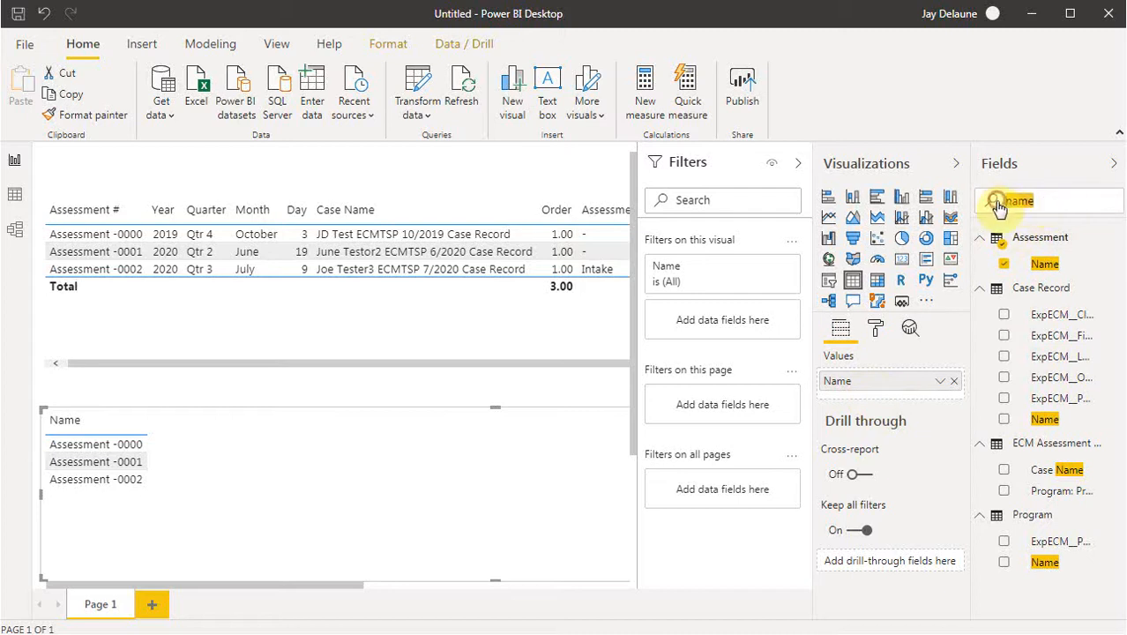
type("dat")
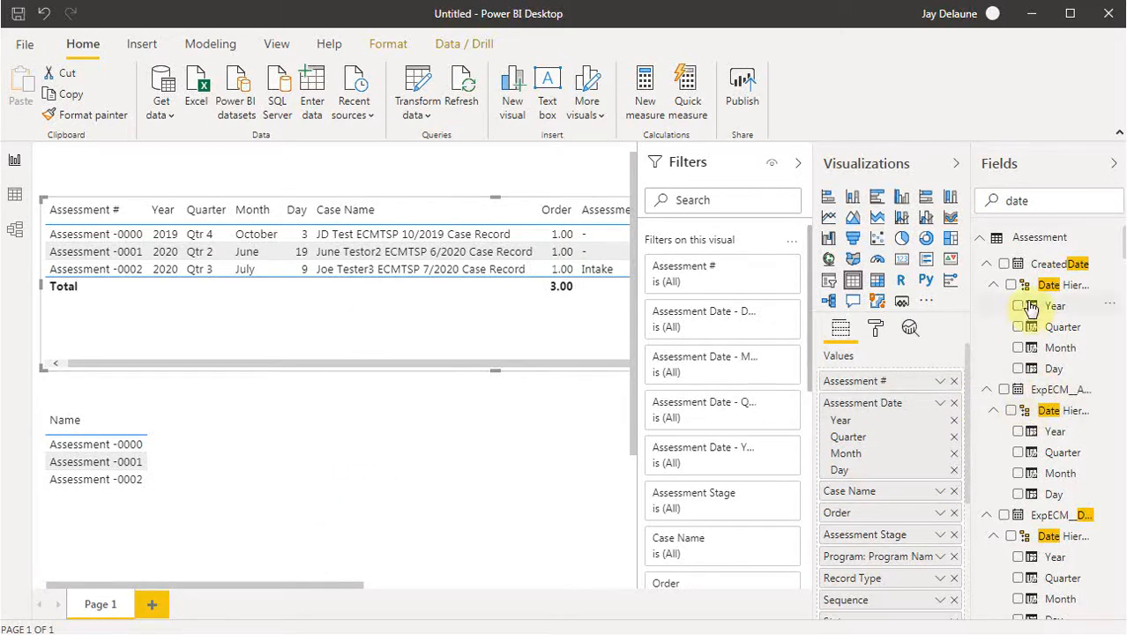
left_click(298, 467)
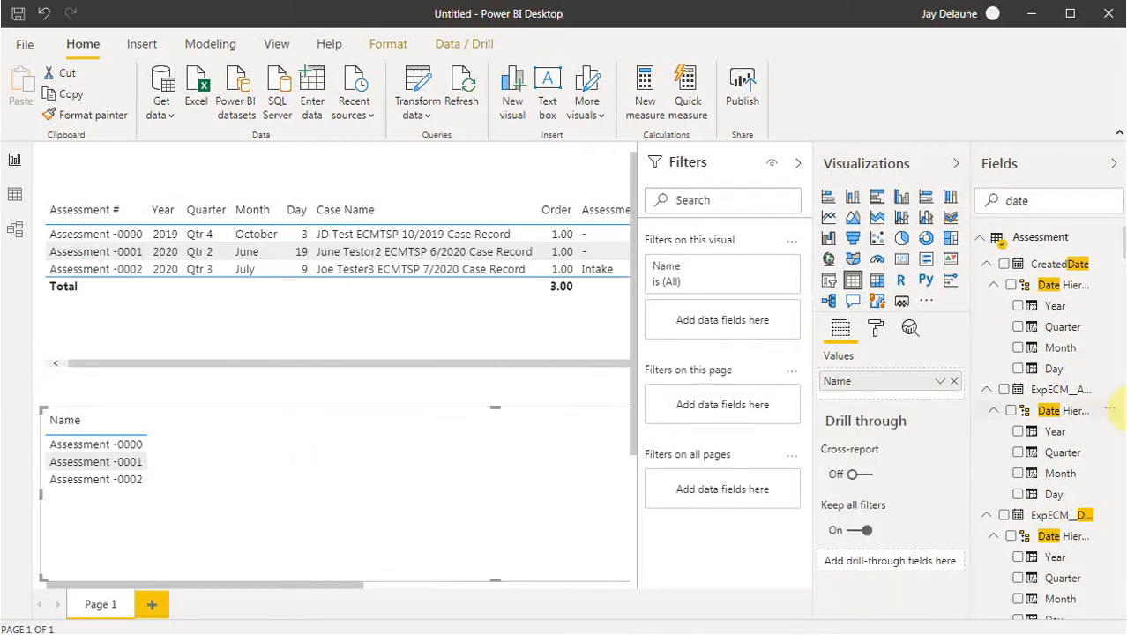
left_click(1007, 393)
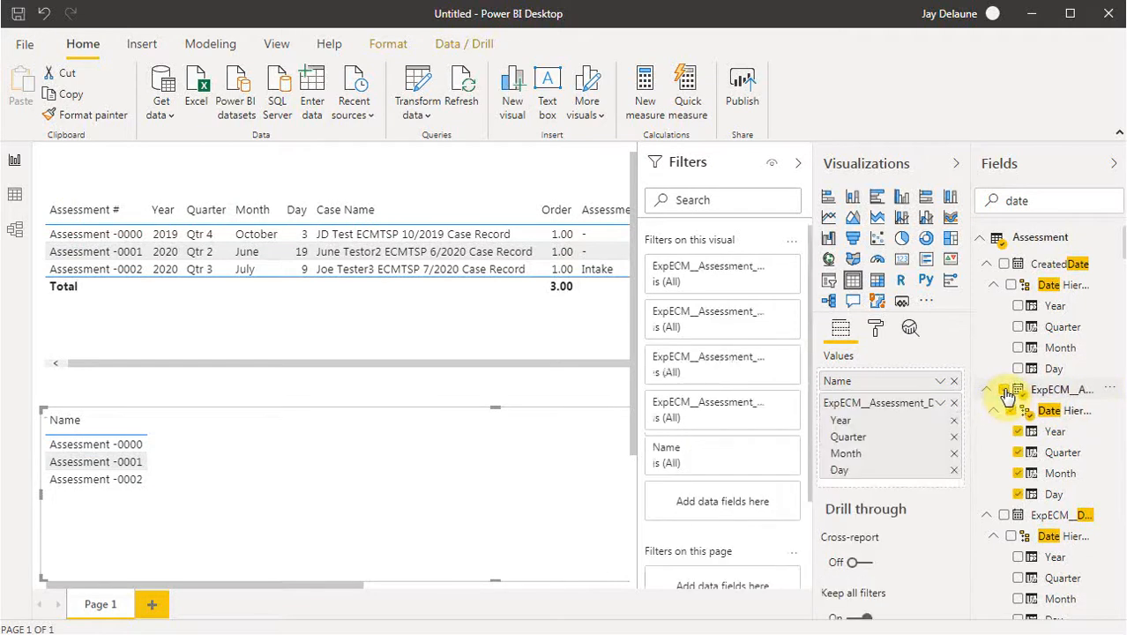